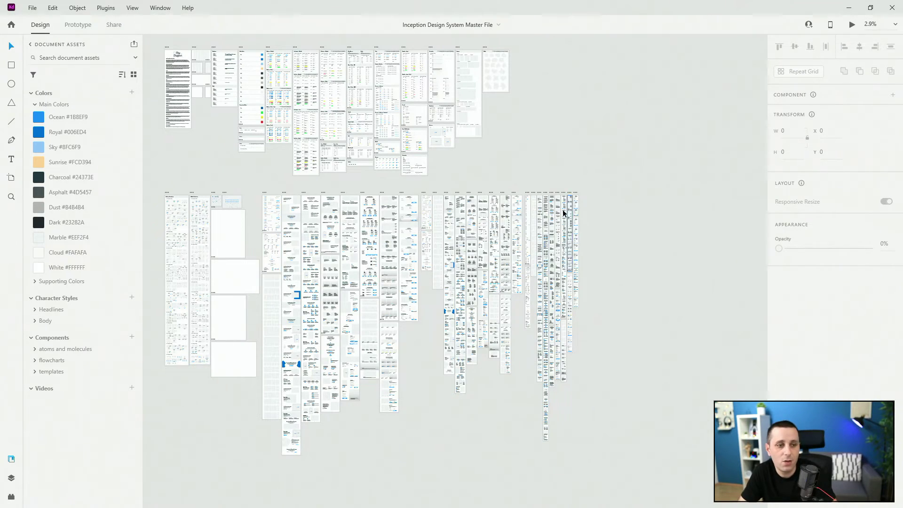
Zoom in on the canvas until the Hero - Large artboard fills the view
scroll(297, 237, "up", 5)
scroll(396, 252, "up", 10)
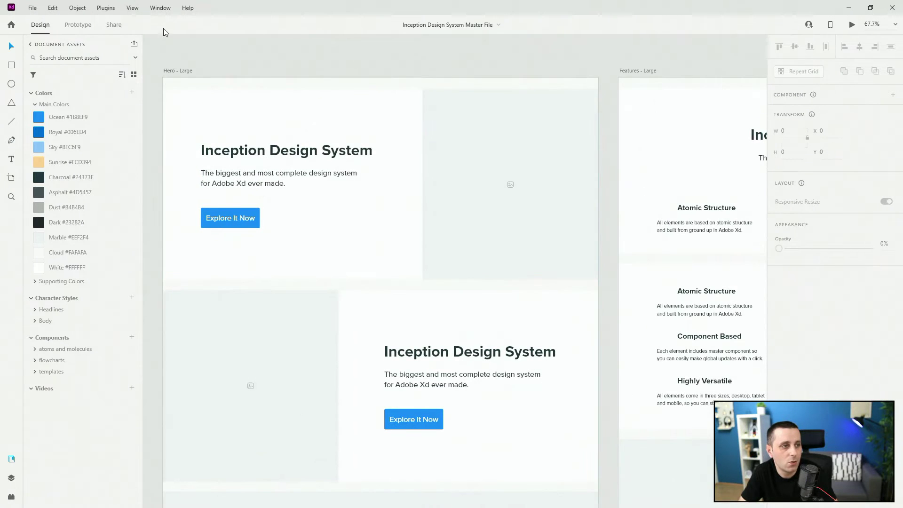
Switch the Hero main component to its dark state, then back to its light Default State
left_click(346, 177)
left_click(346, 179)
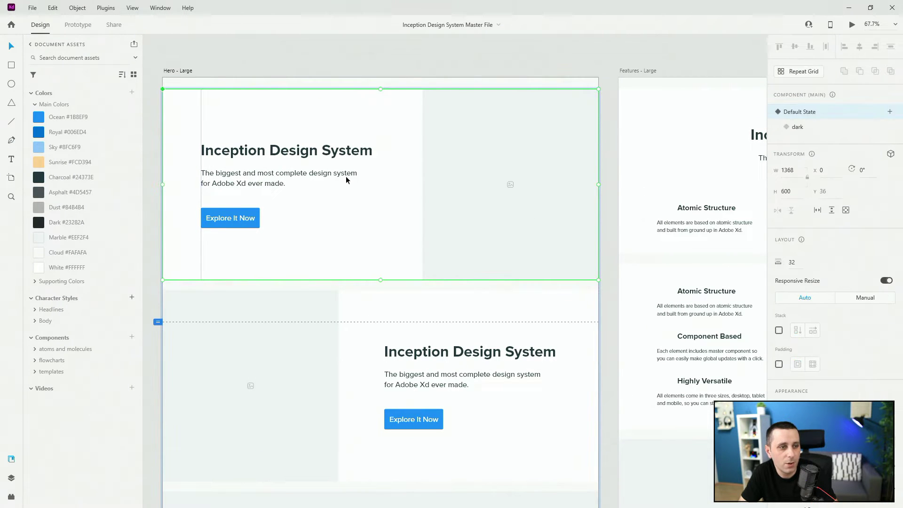
left_click(800, 127)
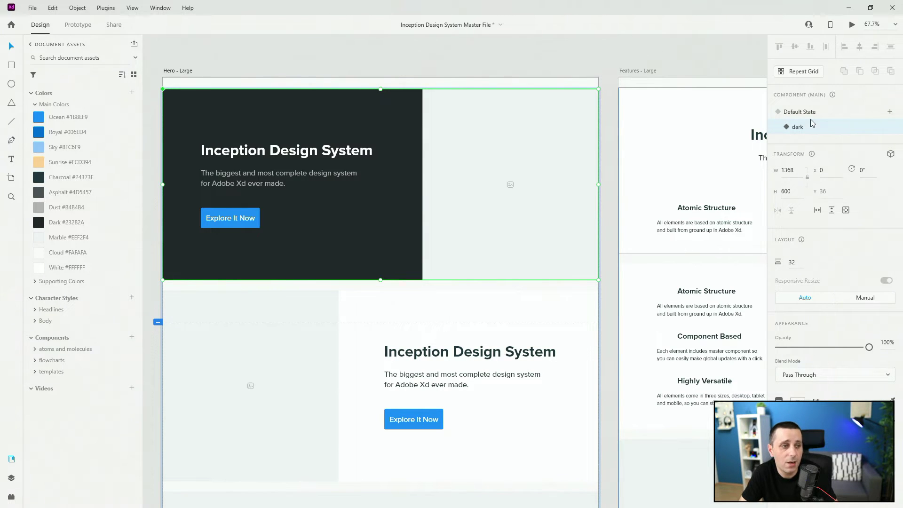
left_click(809, 113)
scroll(585, 227, "down", 8)
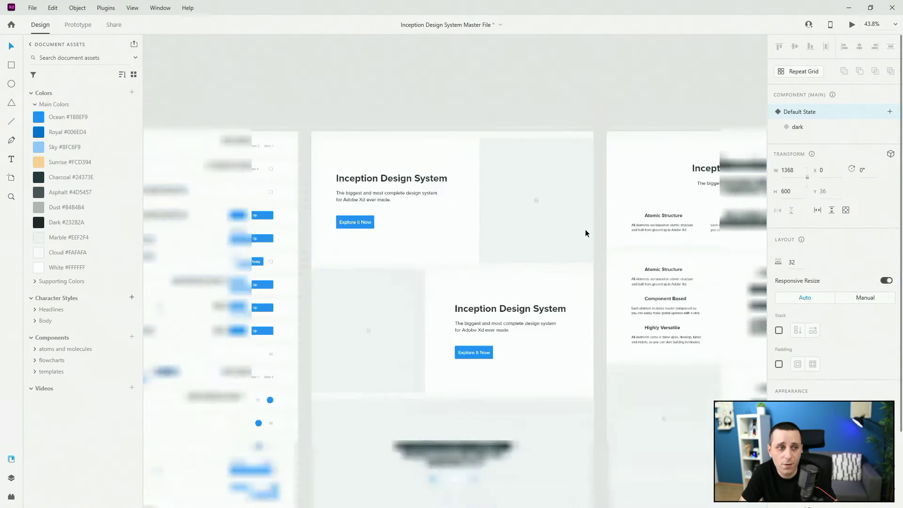
Drill into a Navigation - Large nav row component and switch it to its dark state
scroll(522, 221, "up", 4)
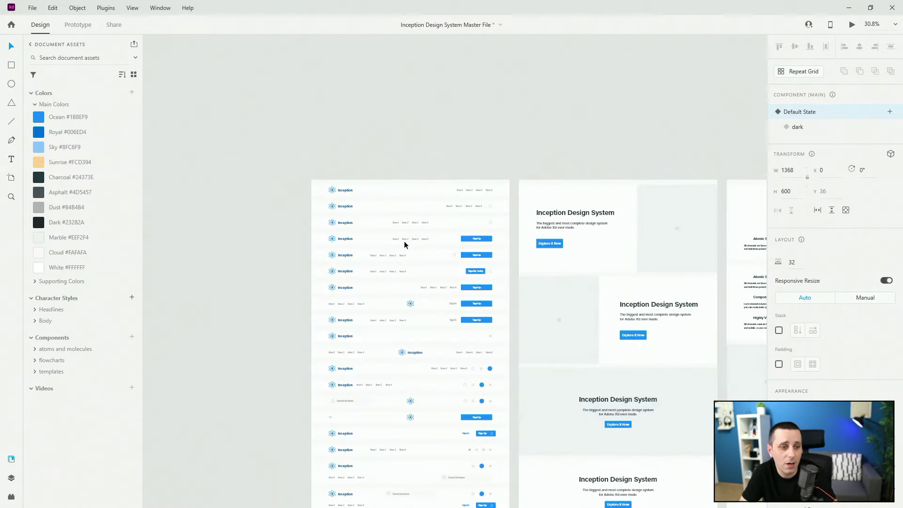
left_click(404, 241)
left_click(404, 241)
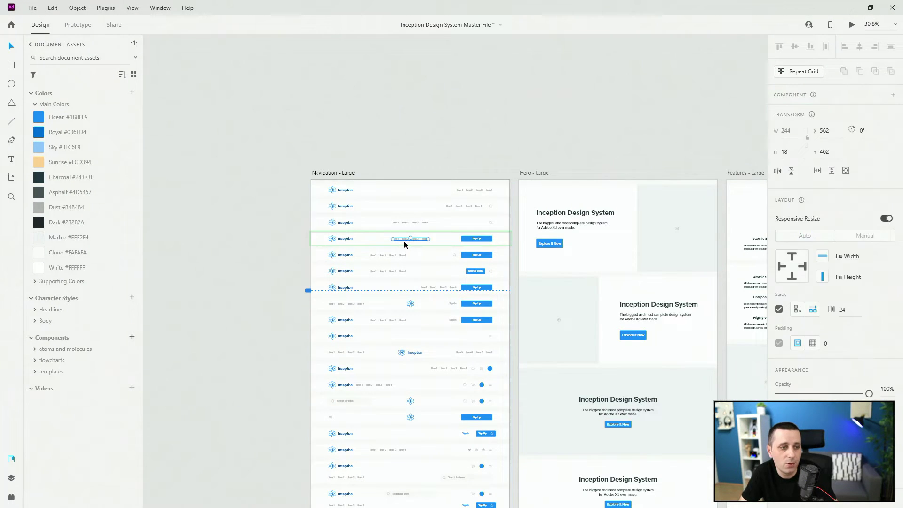
left_click(245, 215)
left_click(371, 244)
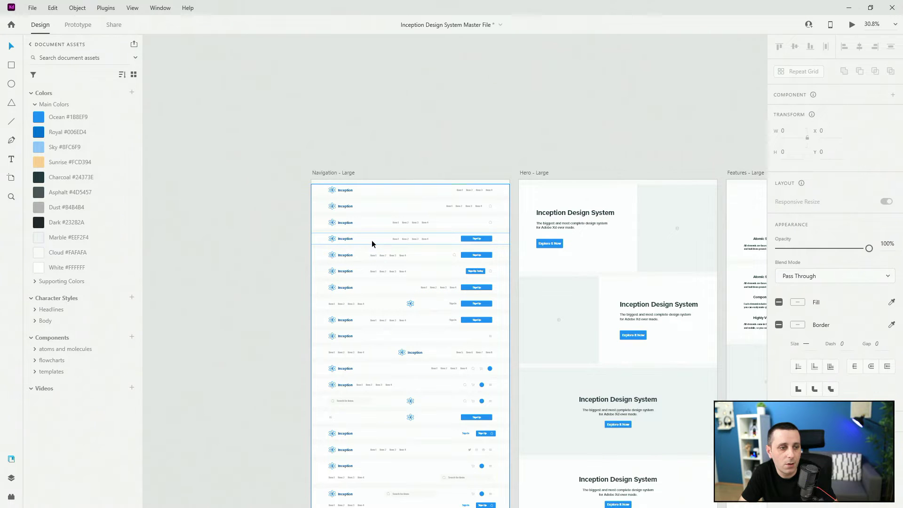
double_click(372, 241)
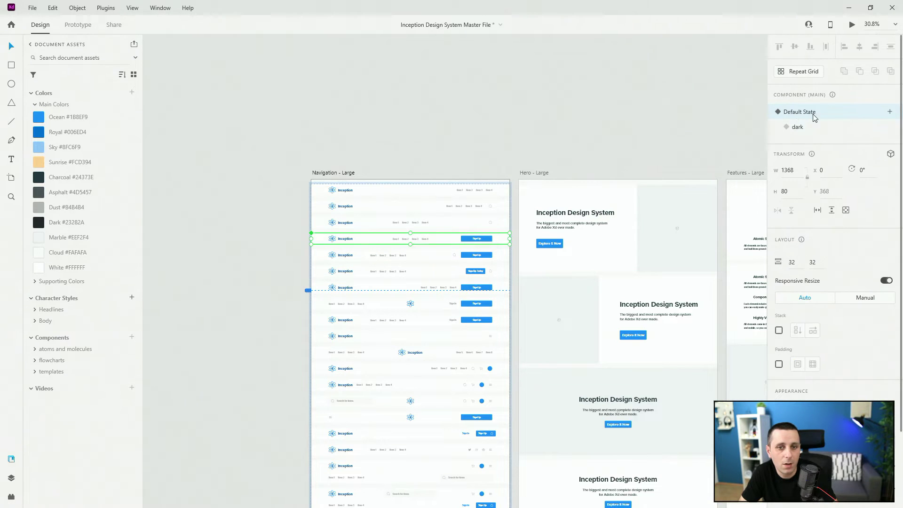
left_click(818, 128)
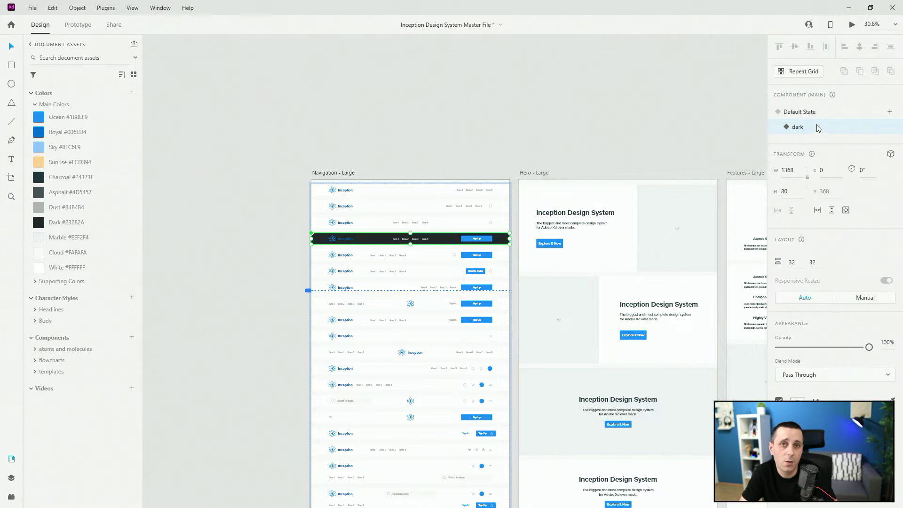
scroll(306, 216, "down", 5)
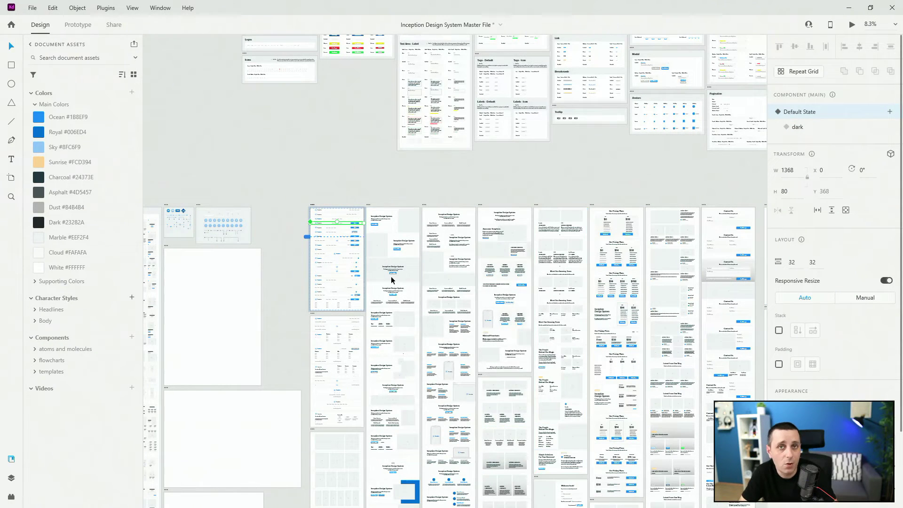
Switch the first Headers card in Desktop Flowcharts to dark and back, then fit all artboards
scroll(812, 318, "down", 3)
scroll(715, 308, "down", 2)
scroll(193, 270, "down", 2)
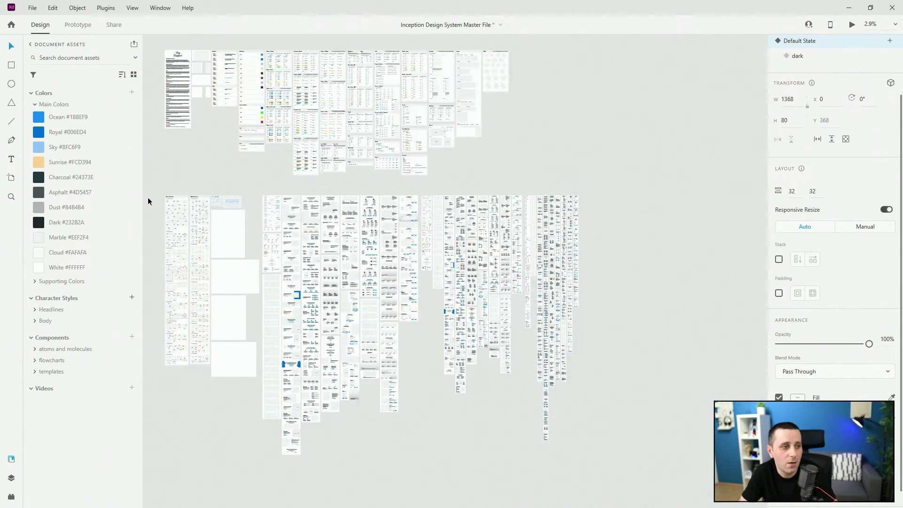
scroll(146, 197, "up", 10)
scroll(411, 182, "up", 3)
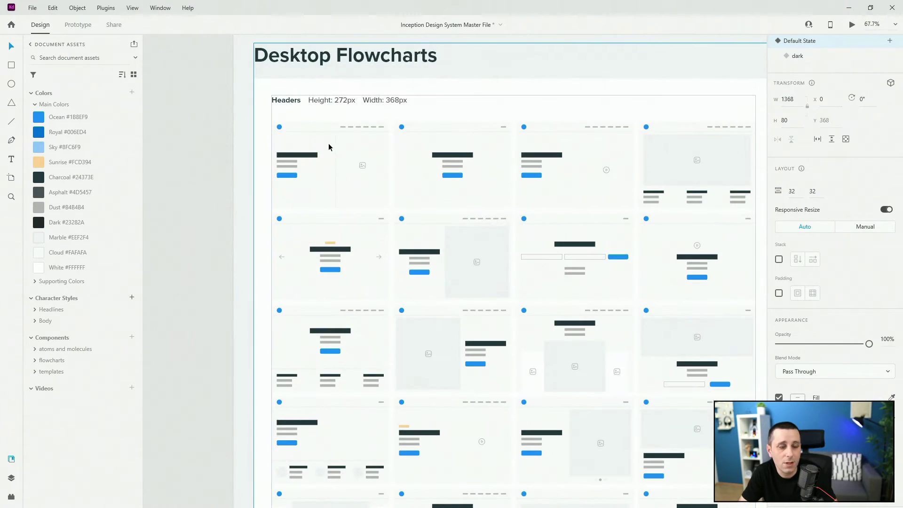
left_click(329, 144)
double_click(329, 145)
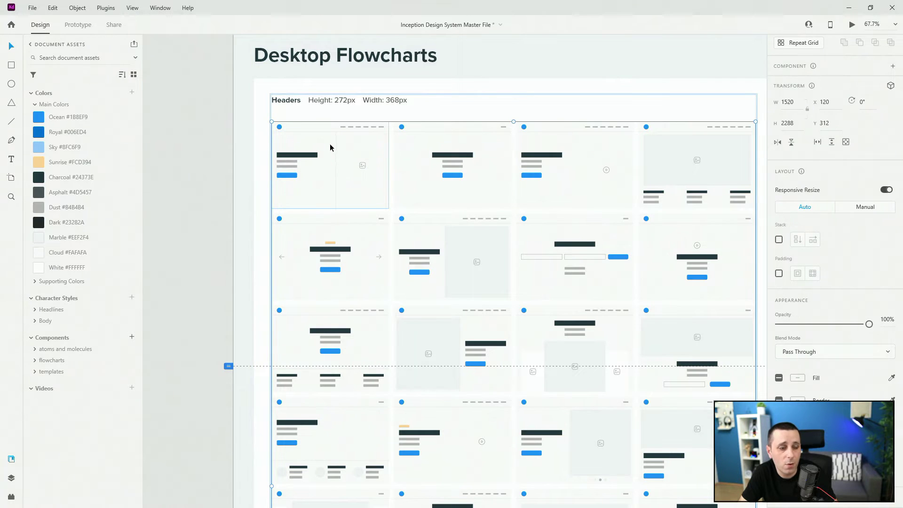
double_click(330, 147)
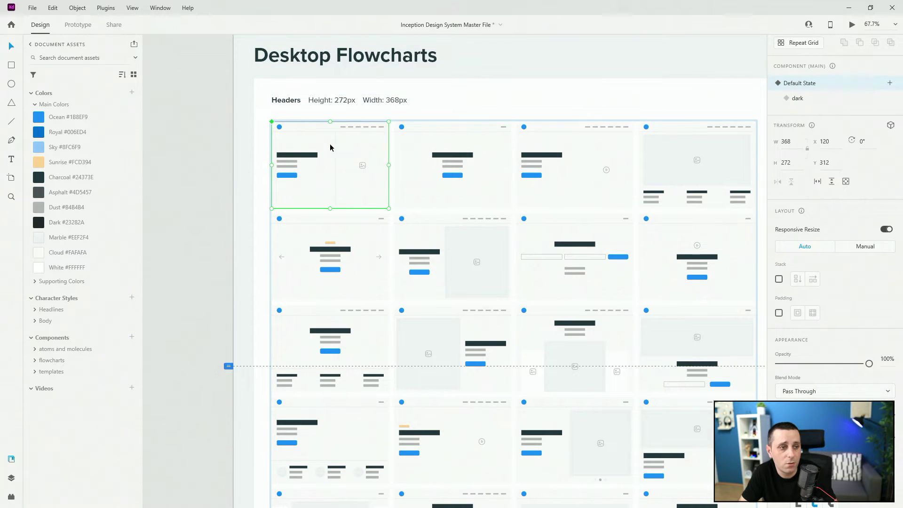
left_click(828, 103)
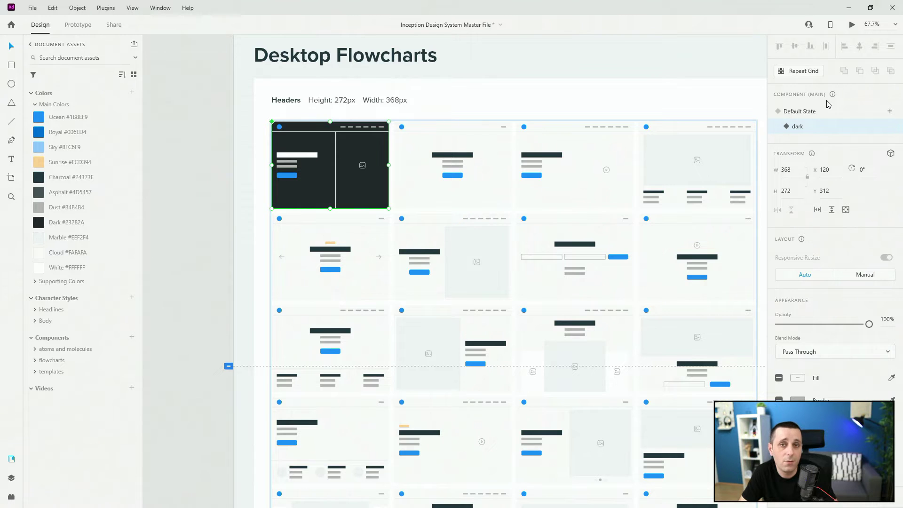
left_click(850, 114)
key("ctrl+0")
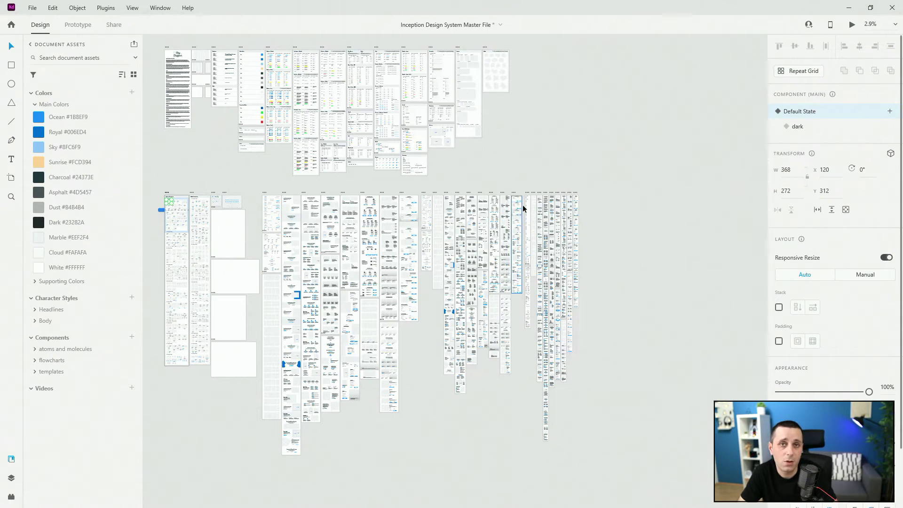
Drill into the Features - Large component and select features1 in the Layers panel
scroll(246, 191, "up", 5)
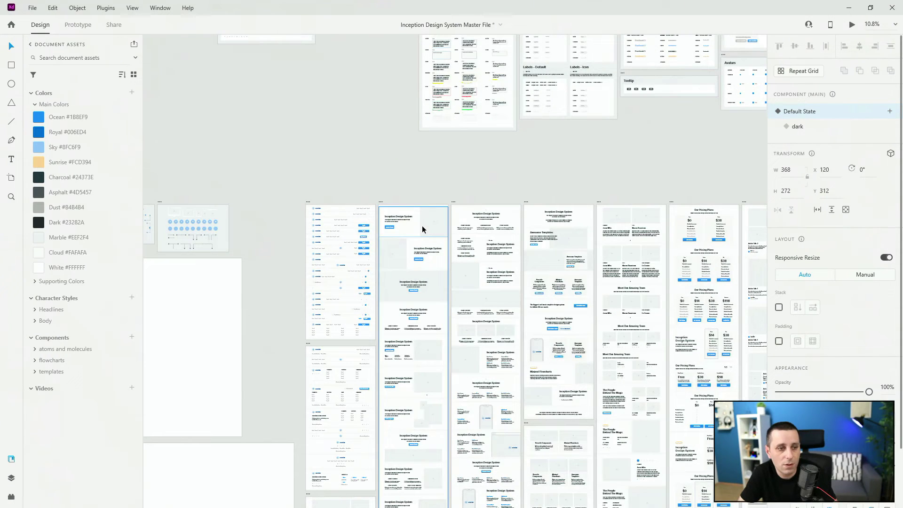
left_click(490, 222)
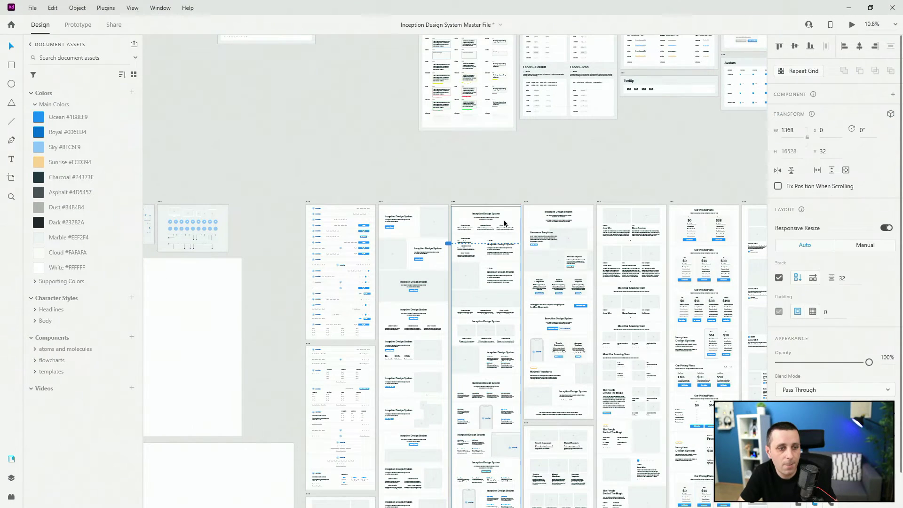
double_click(503, 222)
scroll(451, 227, "up", 8)
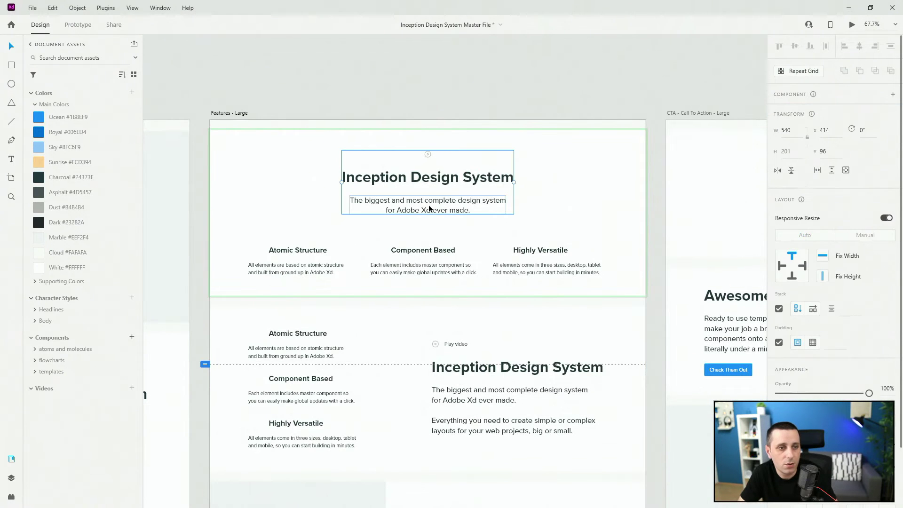
left_click(11, 478)
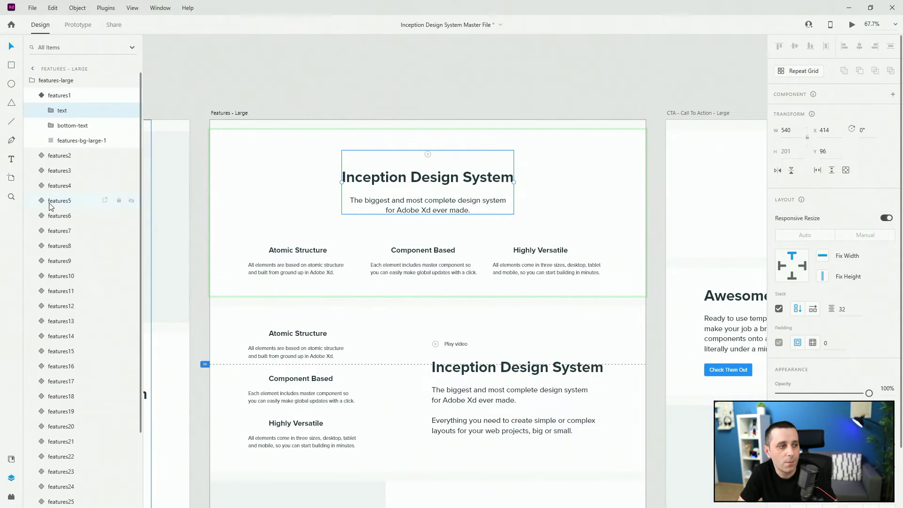
left_click(41, 95)
left_click(58, 95)
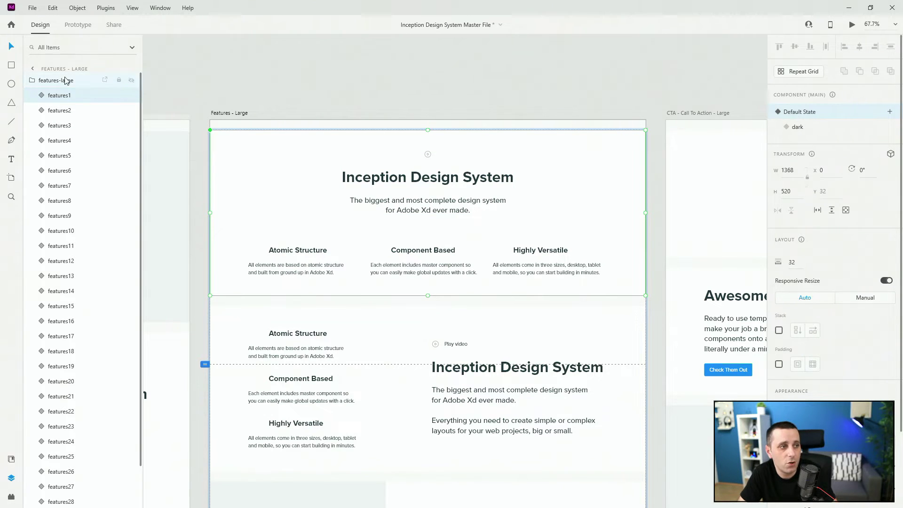
left_click(461, 179, "ctrl")
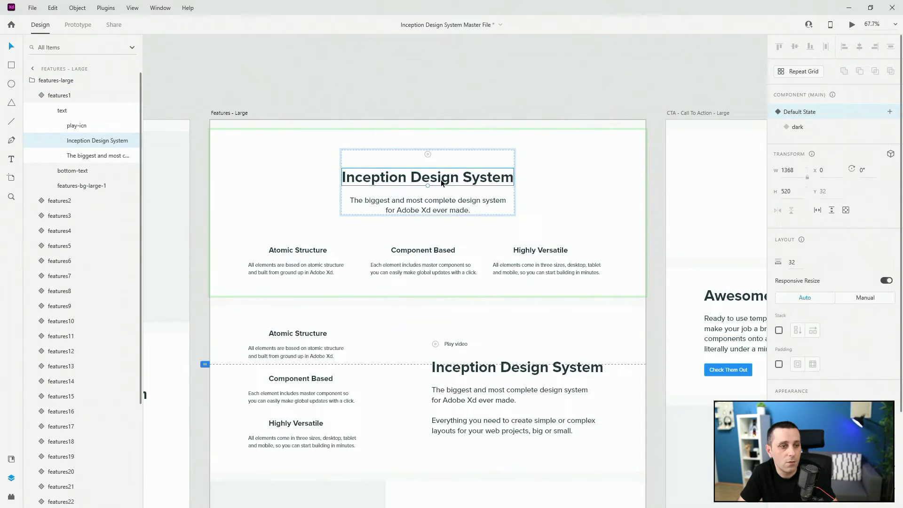
Type 'This Is A Dark Mode' into the Features heading, fixing the typo
double_click(460, 179)
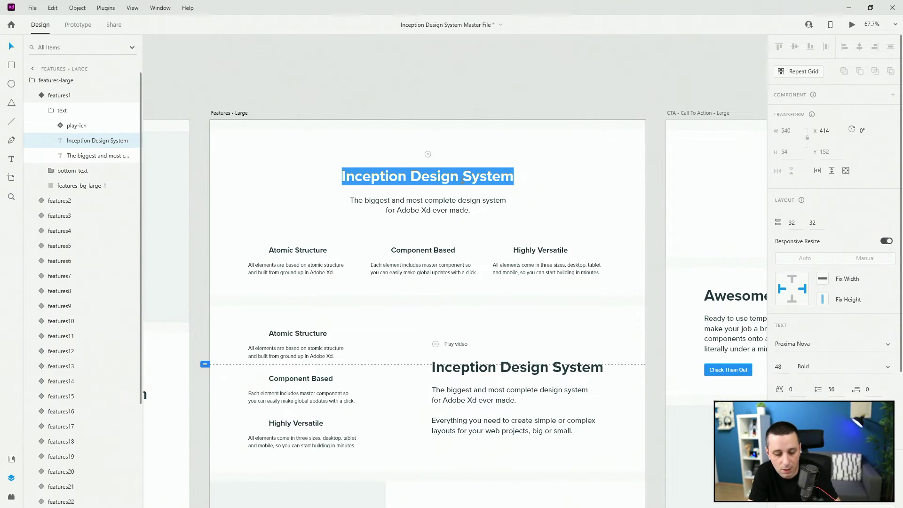
type("This Is A ")
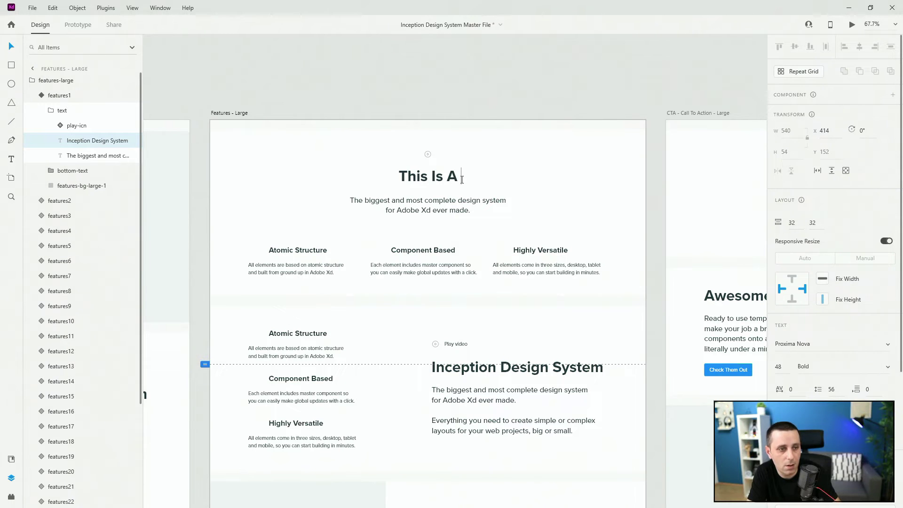
type("Dark Modwer")
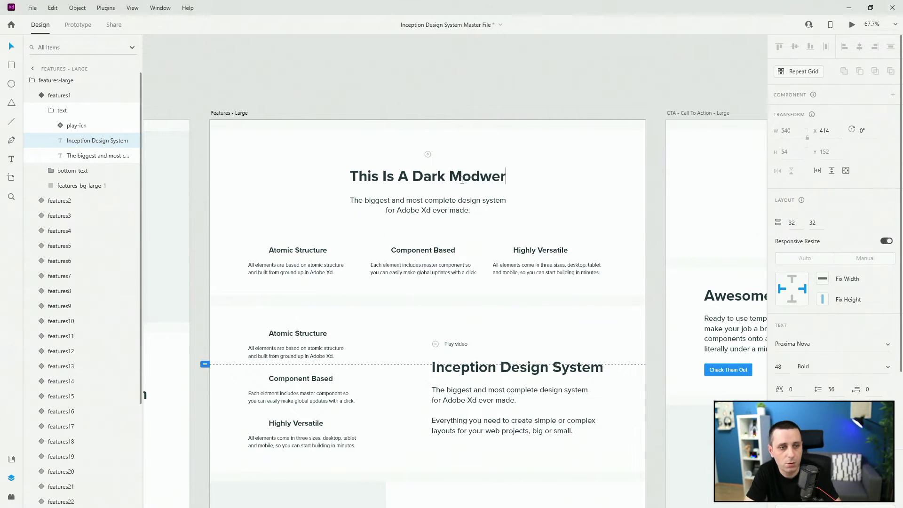
key("BackSpace")
key("BackSpace")
key("BackSpace")
type("e")
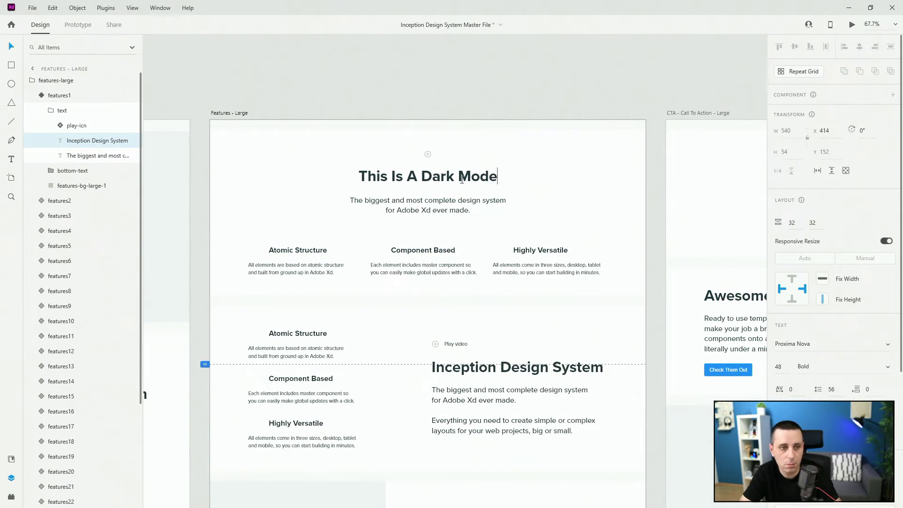
key("Escape")
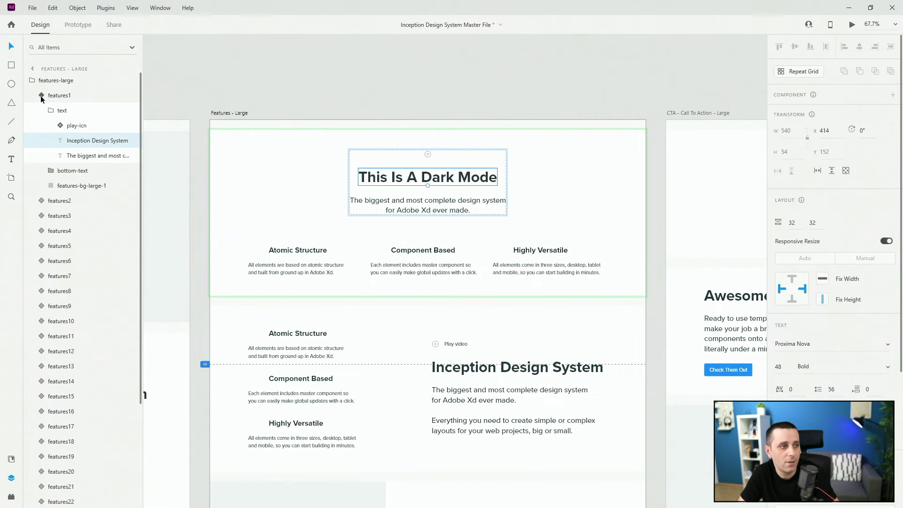
Toggle features1 between dark and Default State, undoing the heading edit
left_click(40, 95)
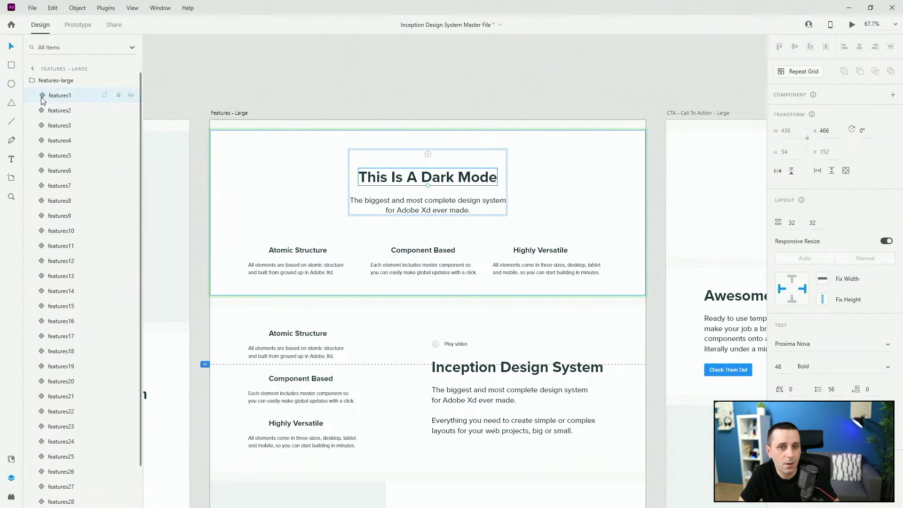
left_click(56, 95)
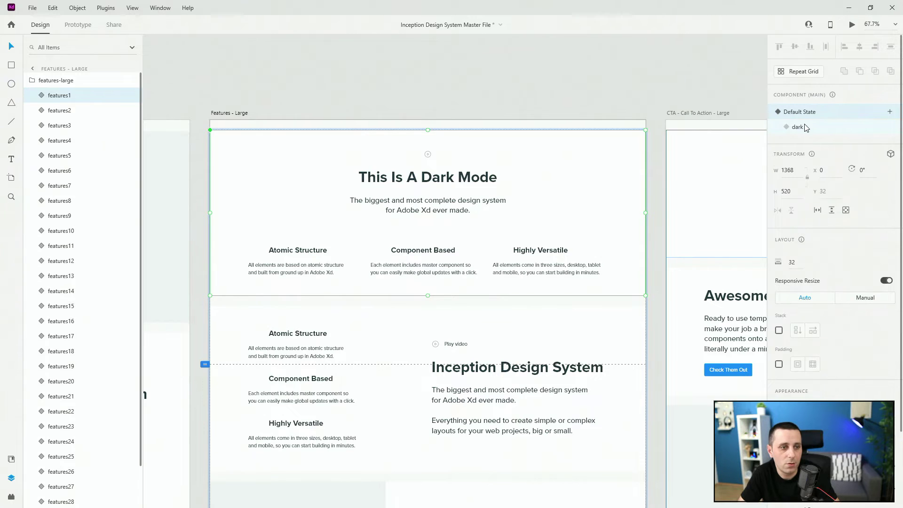
left_click(802, 127)
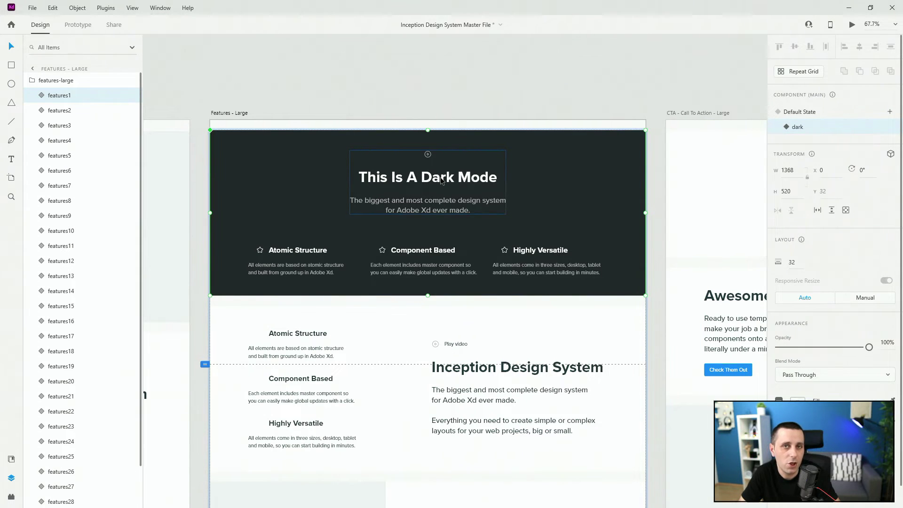
left_click(832, 114)
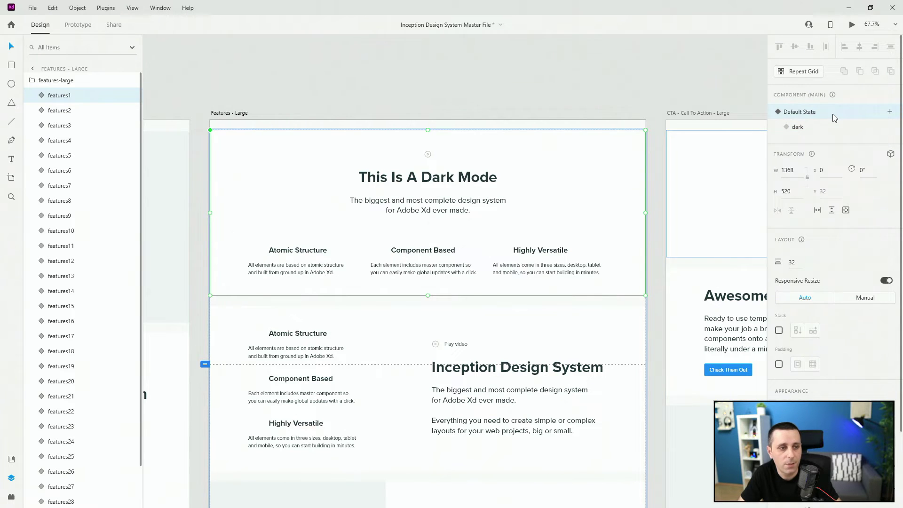
key("ctrl+z")
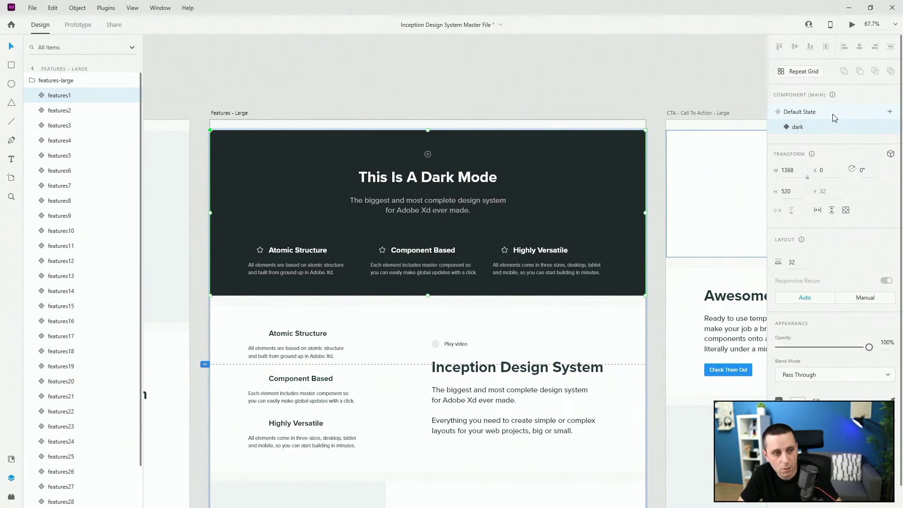
left_click(834, 115)
Reselect the whole features1 component and switch it to its dark state
double_click(428, 177)
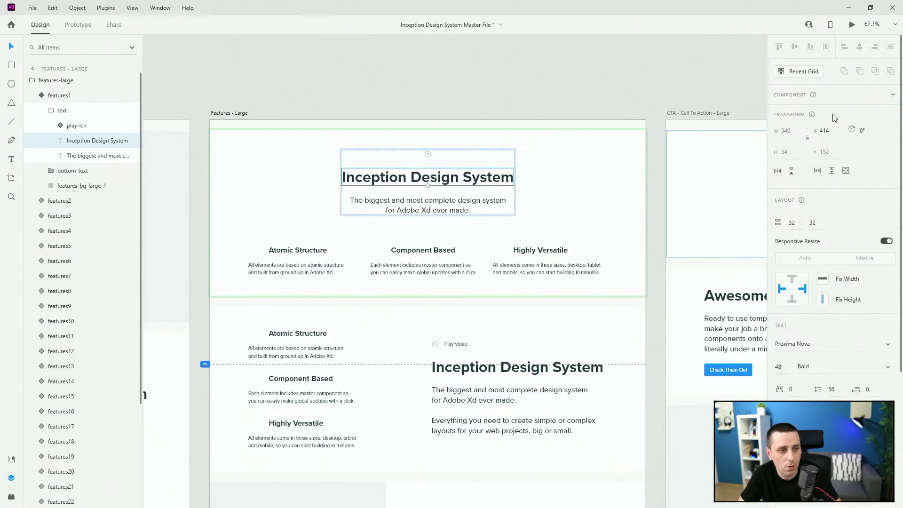
left_click(43, 95)
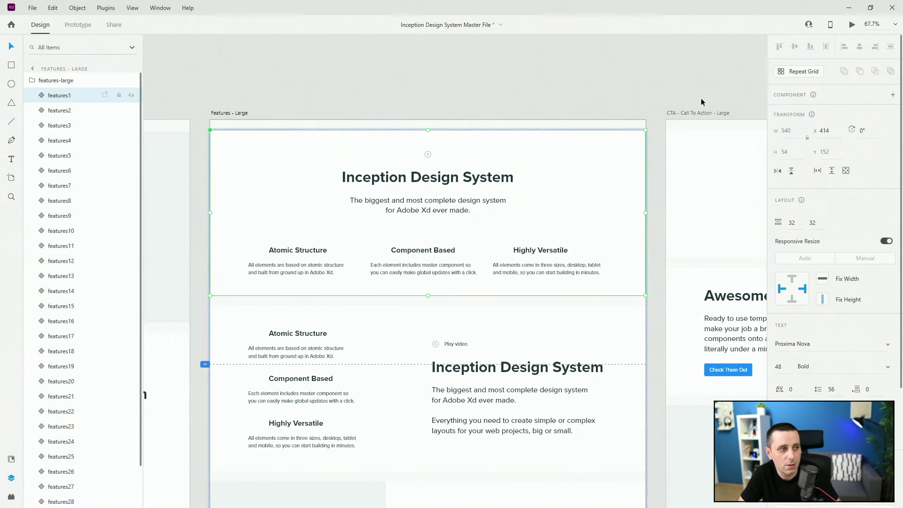
left_click(815, 129)
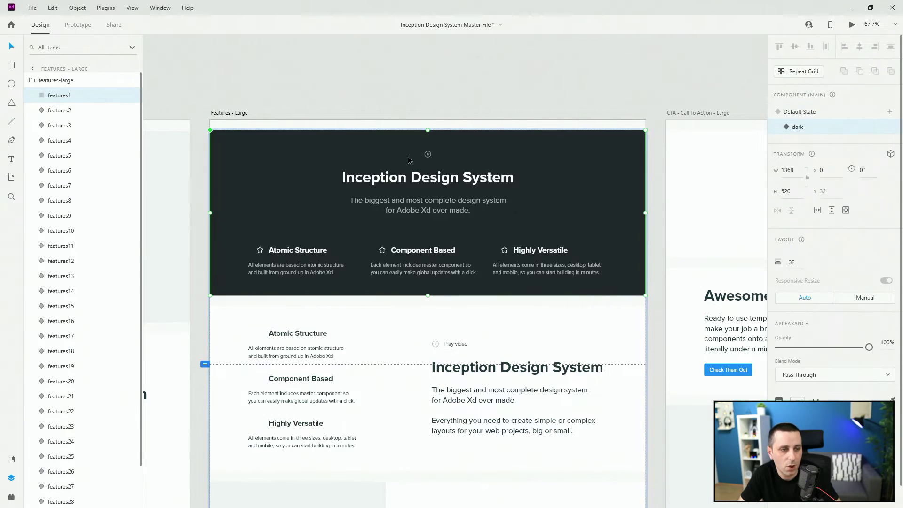
Change the dark state's heading text to 'Dark Mode Rules'
double_click(426, 179)
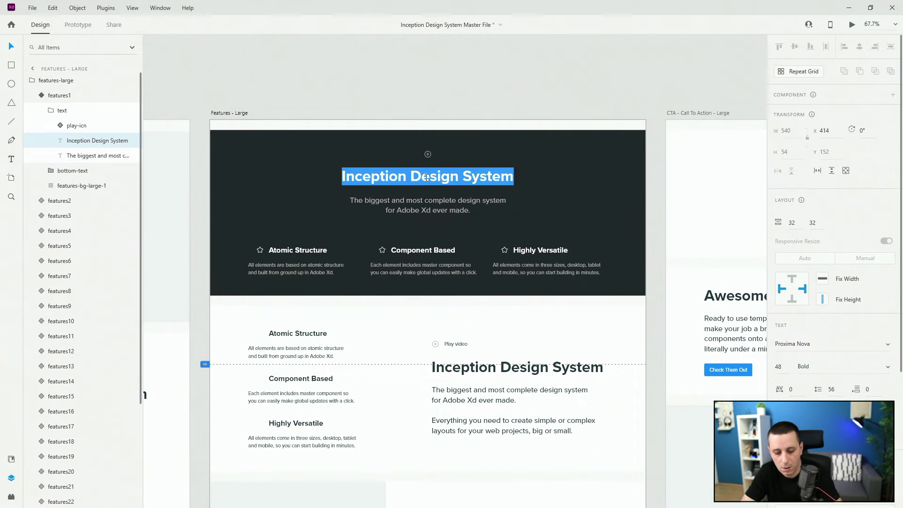
type("Dark Mod")
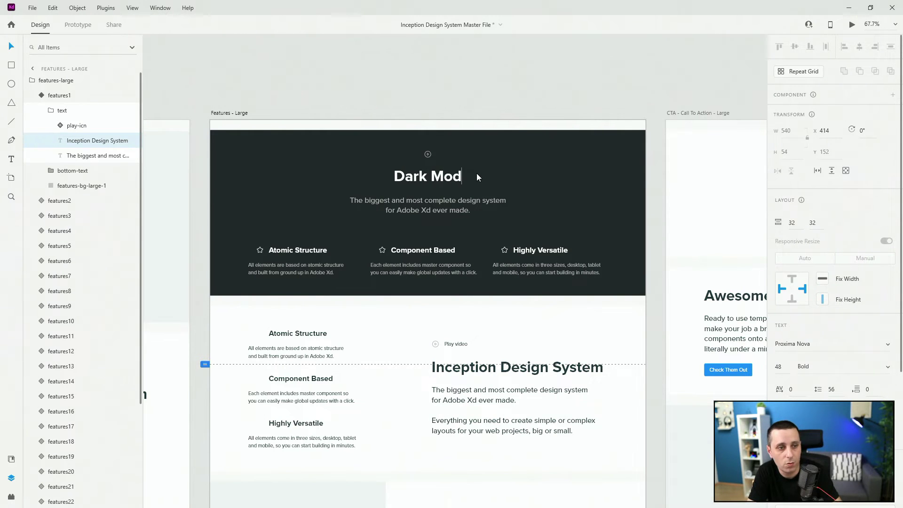
type("e Rules")
key("Escape")
Toggle features1 between Default State and dark to compare the two headings
left_click(39, 98)
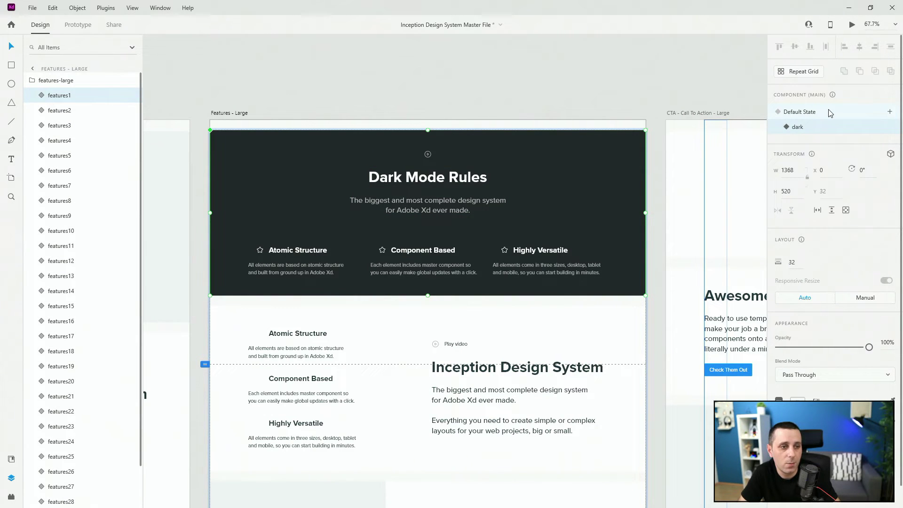
left_click(829, 112)
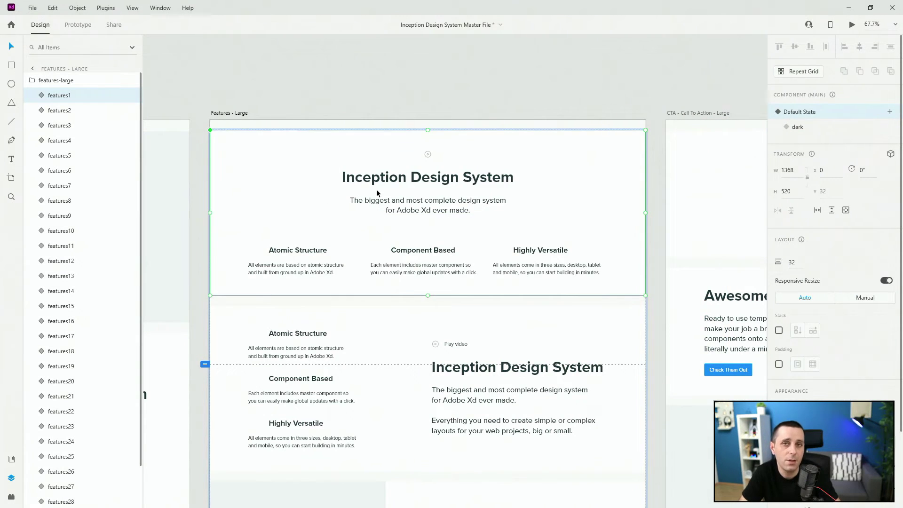
left_click(817, 128)
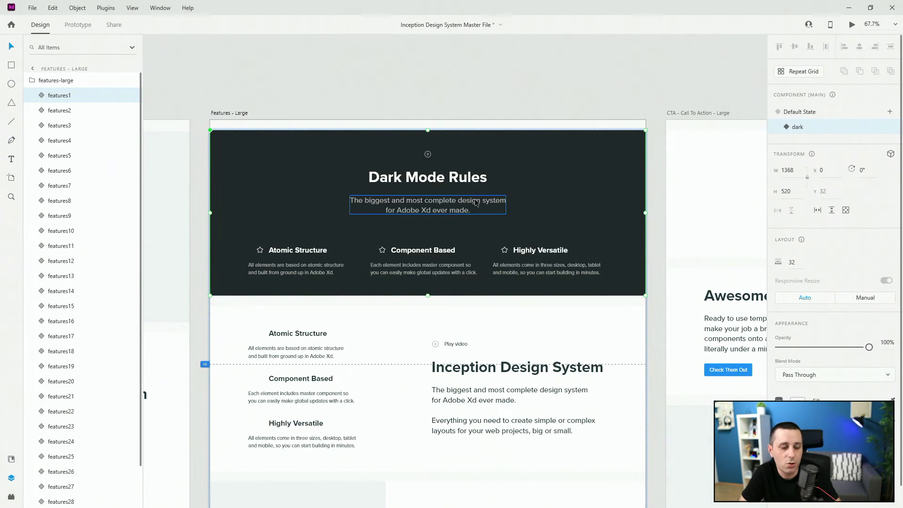
key("ctrl+z")
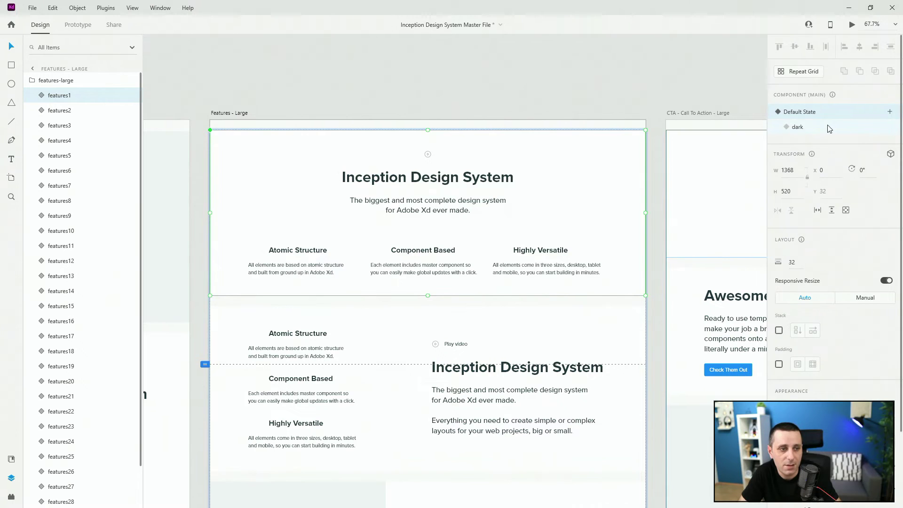
left_click(829, 129)
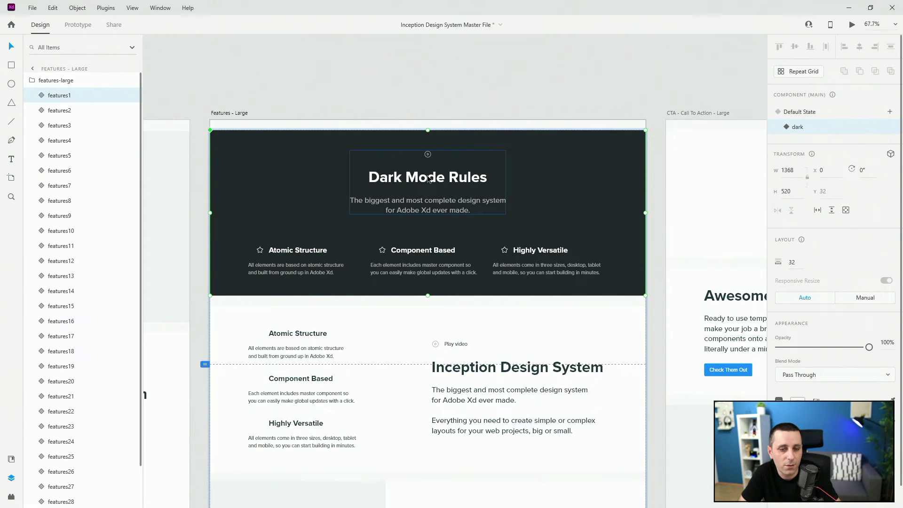
left_click(53, 8)
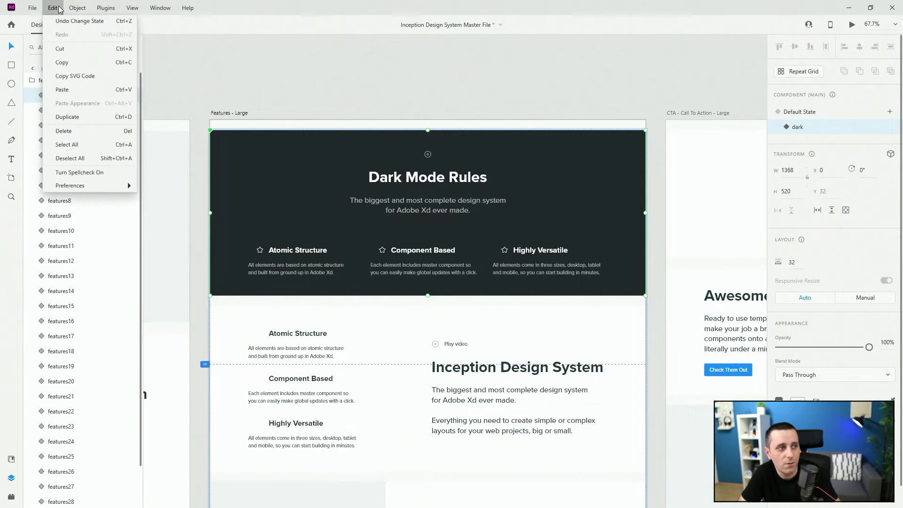
Undo repeatedly via Edit > Undo until the heading reads 'Inception Design System' again
left_click(65, 23)
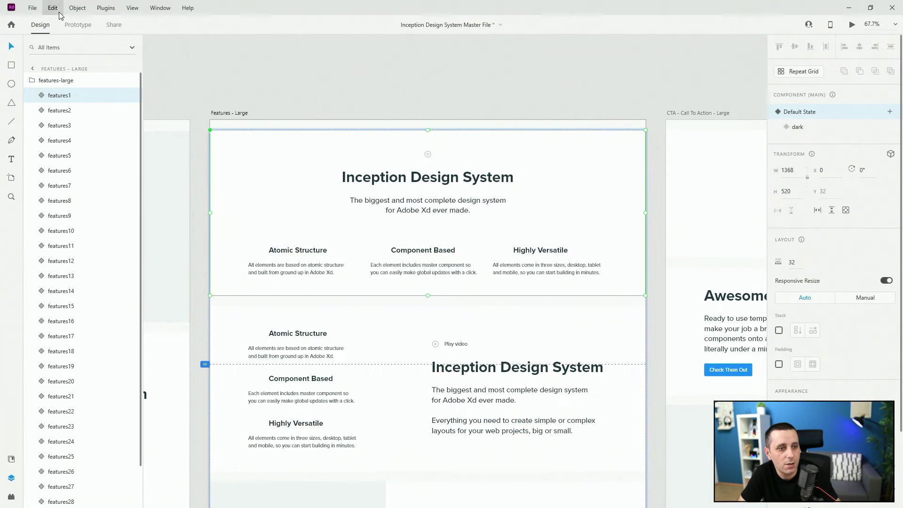
left_click(56, 8)
left_click(62, 21)
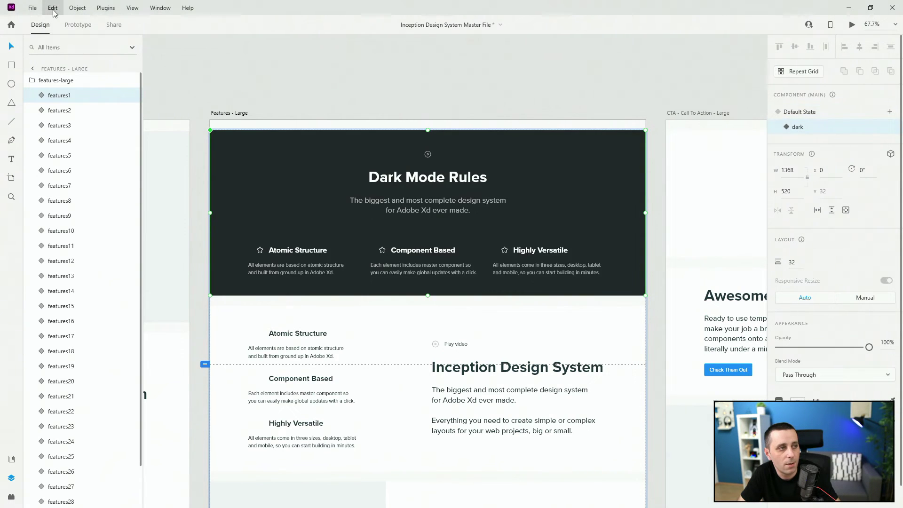
left_click(53, 8)
left_click(56, 23)
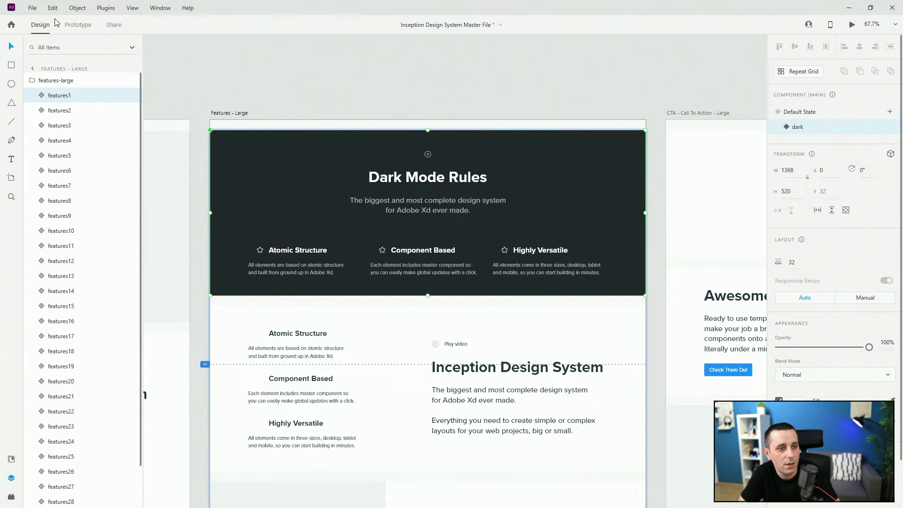
key("ctrl+z")
Reselect features1 in Layers and switch it to its light Default State
left_click(53, 111)
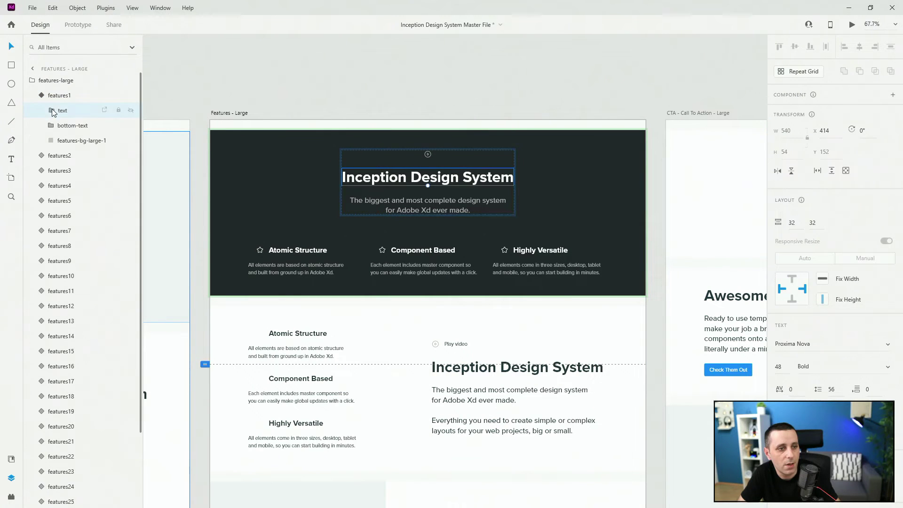
left_click(57, 95)
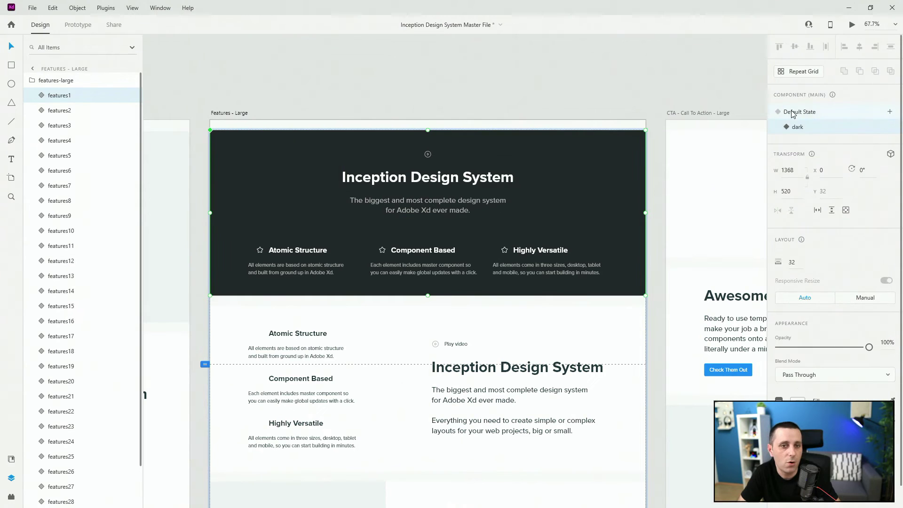
left_click(790, 112)
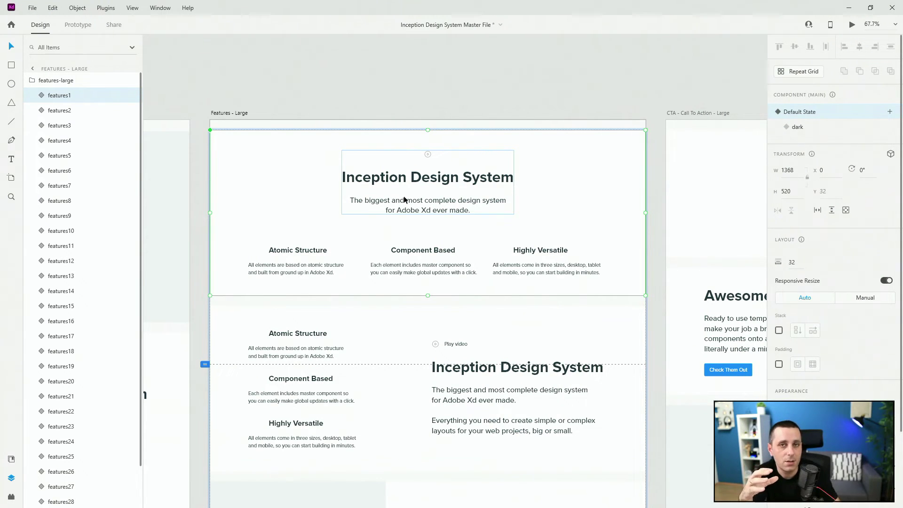
Preview features1 in its dark state, then return it to Default State
left_click(799, 127)
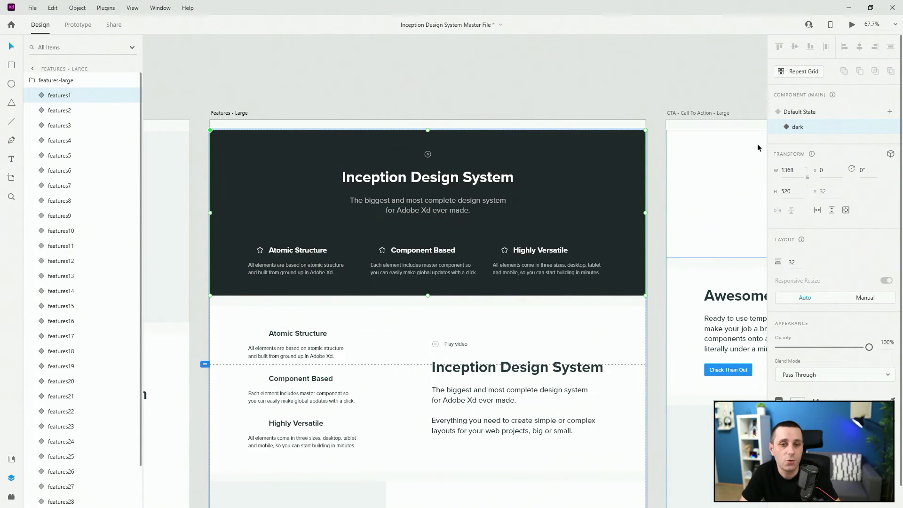
left_click(812, 111)
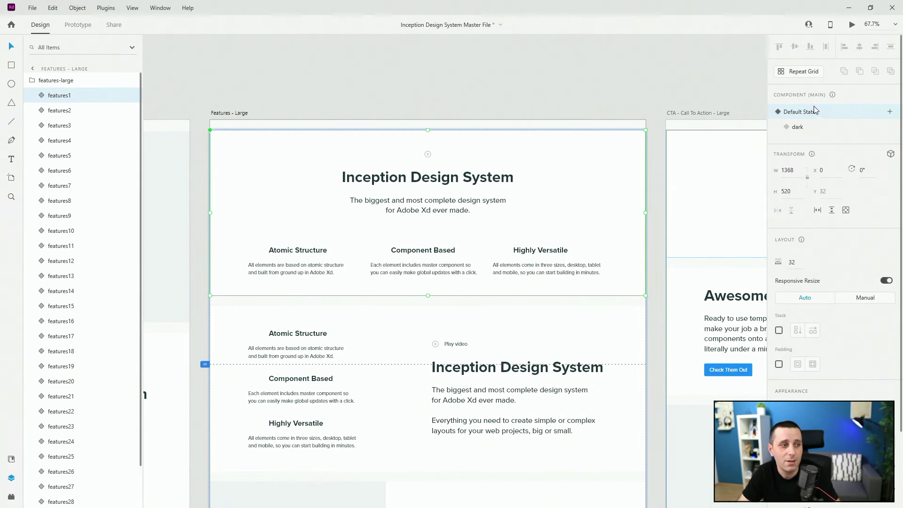
scroll(562, 200, "down", 5)
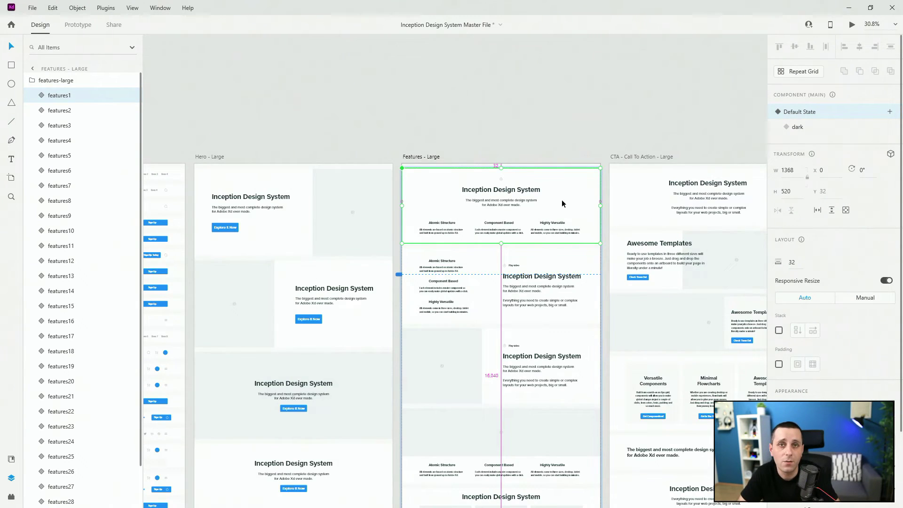
Collapse features-large in Layers, deselect, and zoom to fit all artboards
scroll(562, 201, "down", 2)
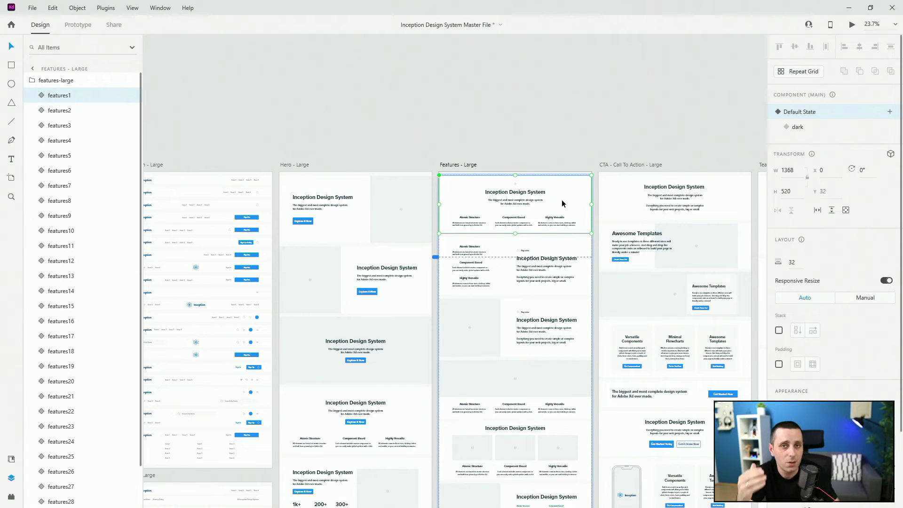
left_click(28, 81)
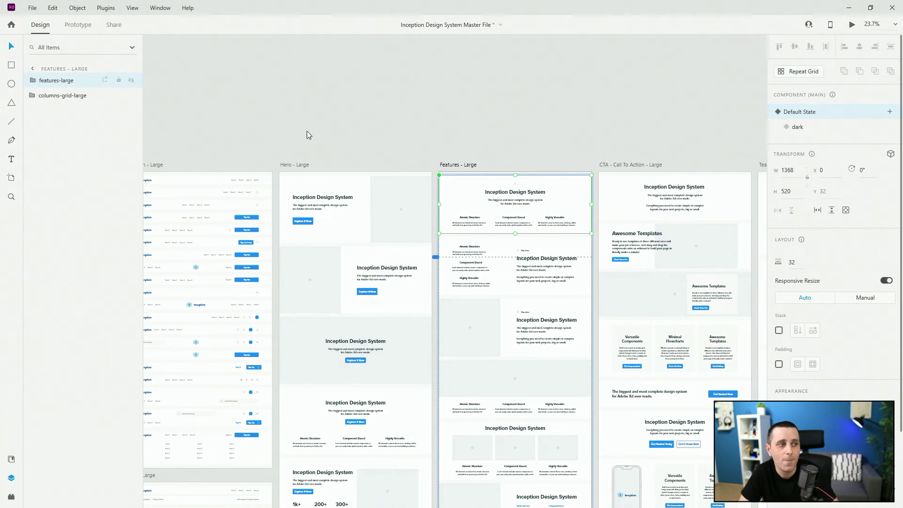
key("Escape")
key("Escape")
key("ctrl+0")
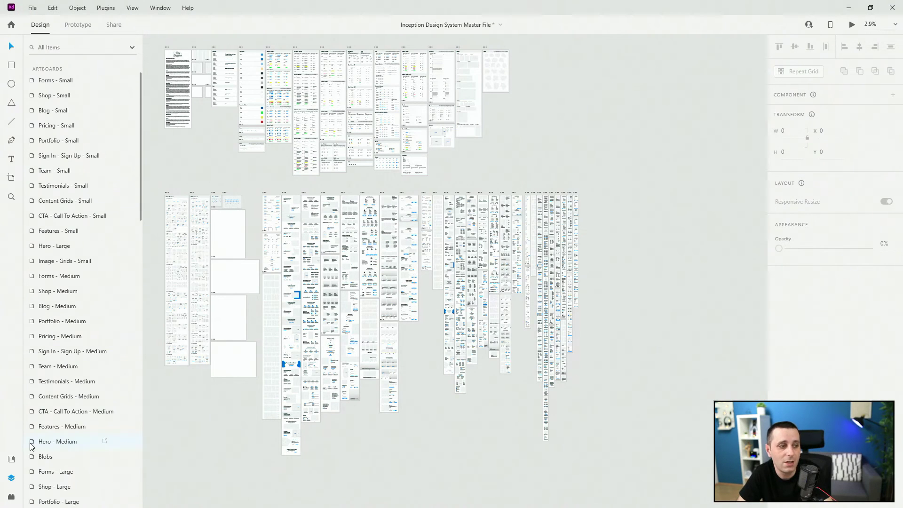
Show the document assets and check the Dark colour swatch, #23282A
left_click(10, 460)
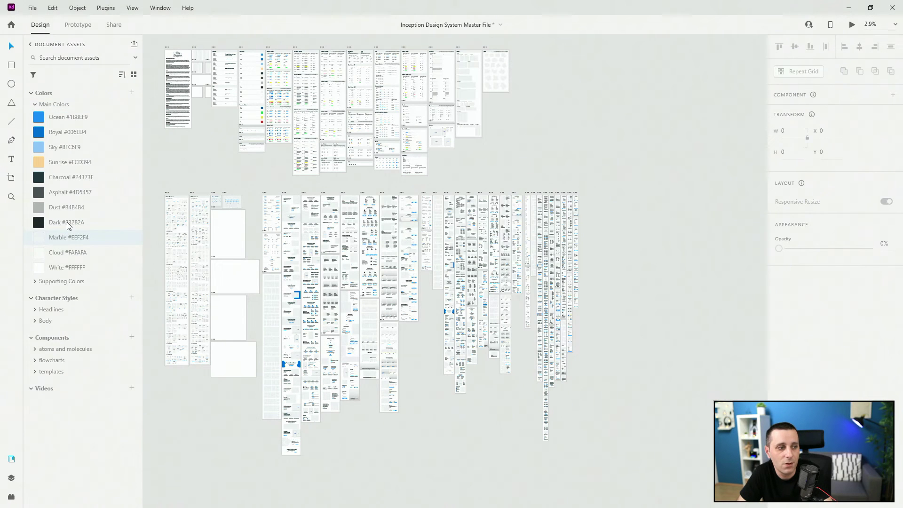
mouse_move(68, 226)
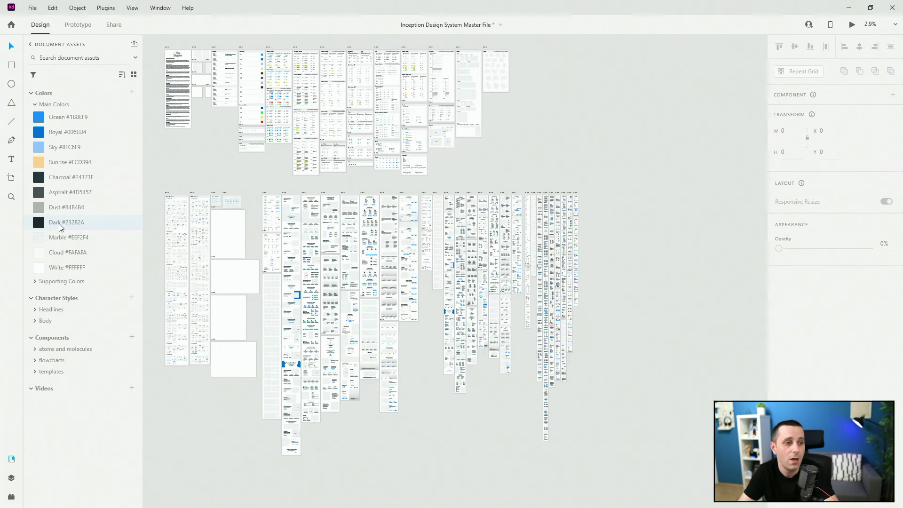
scroll(288, 201, "up", 2)
scroll(288, 202, "up", 5)
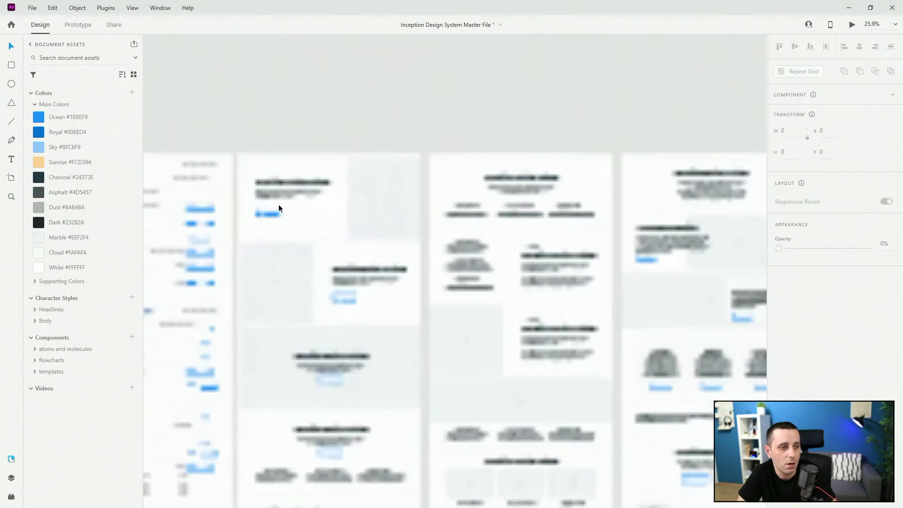
Switch the Hero - Large component to its dark state, then back to Default State
left_click(293, 202)
left_click(293, 199)
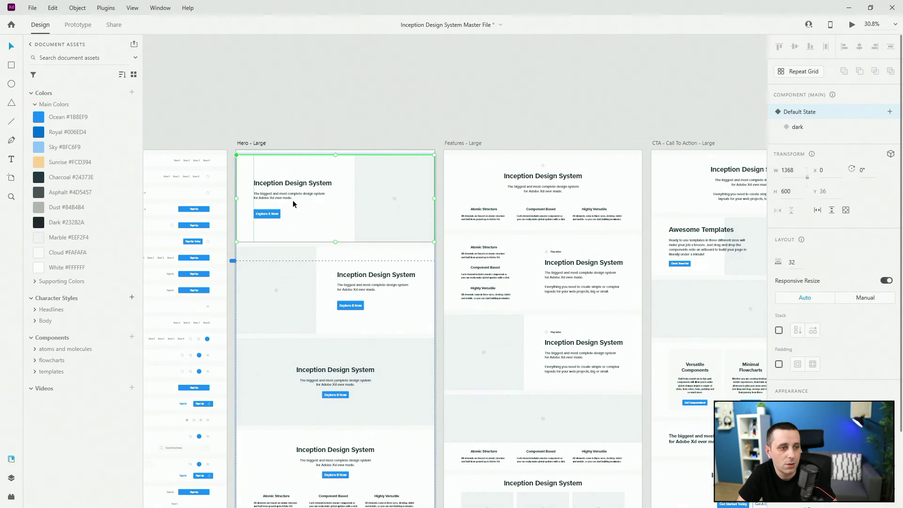
left_click(806, 130)
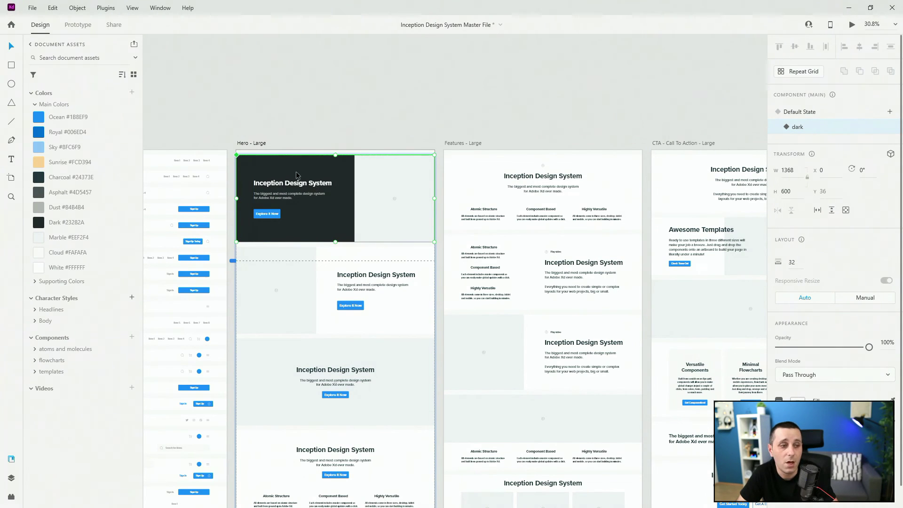
left_click(824, 114)
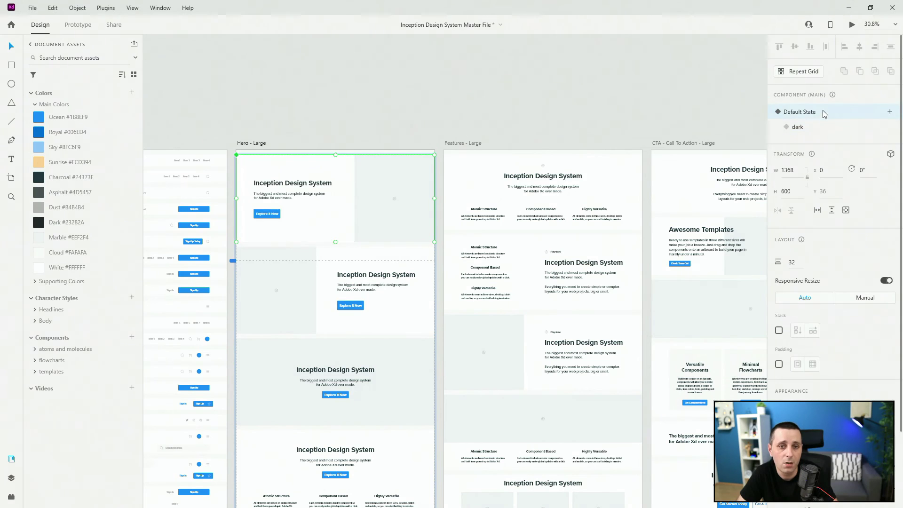